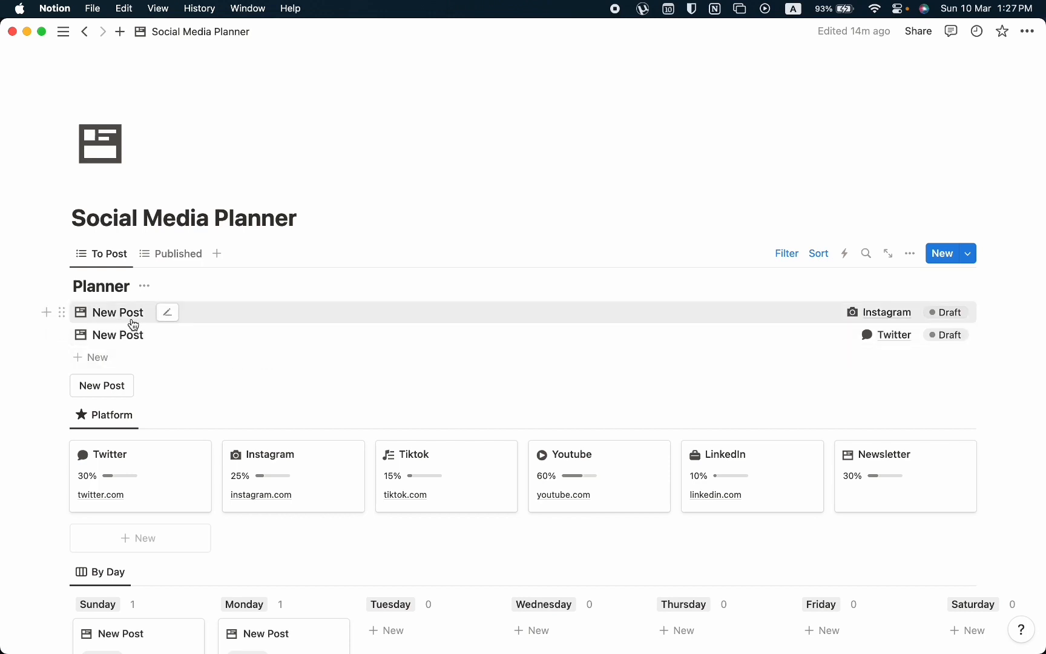
- Create a Planner entry named 'Youtube Video' and show its page in side peek
click(95, 357)
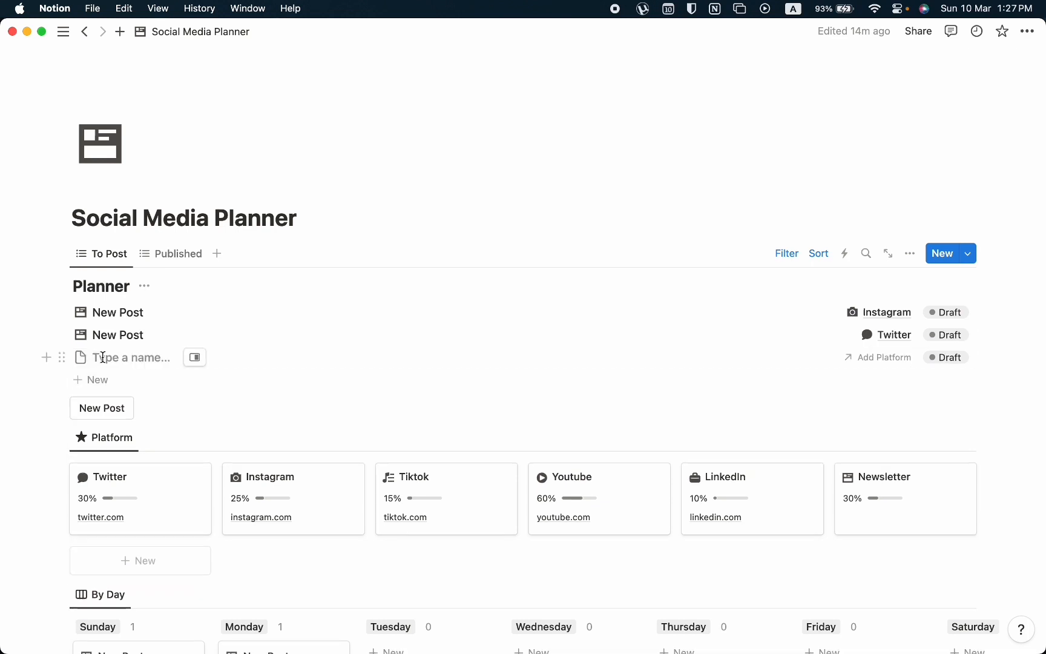
text(Youtube Tu)
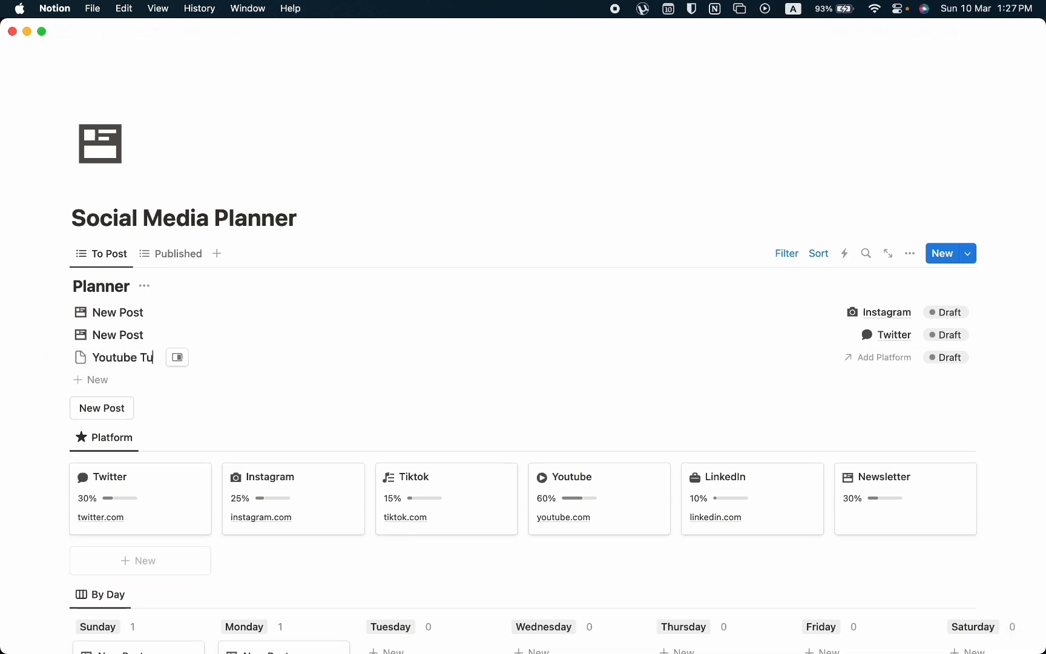
key(BackSpace)
key(BackSpace)
text(Video)
key(Escape)
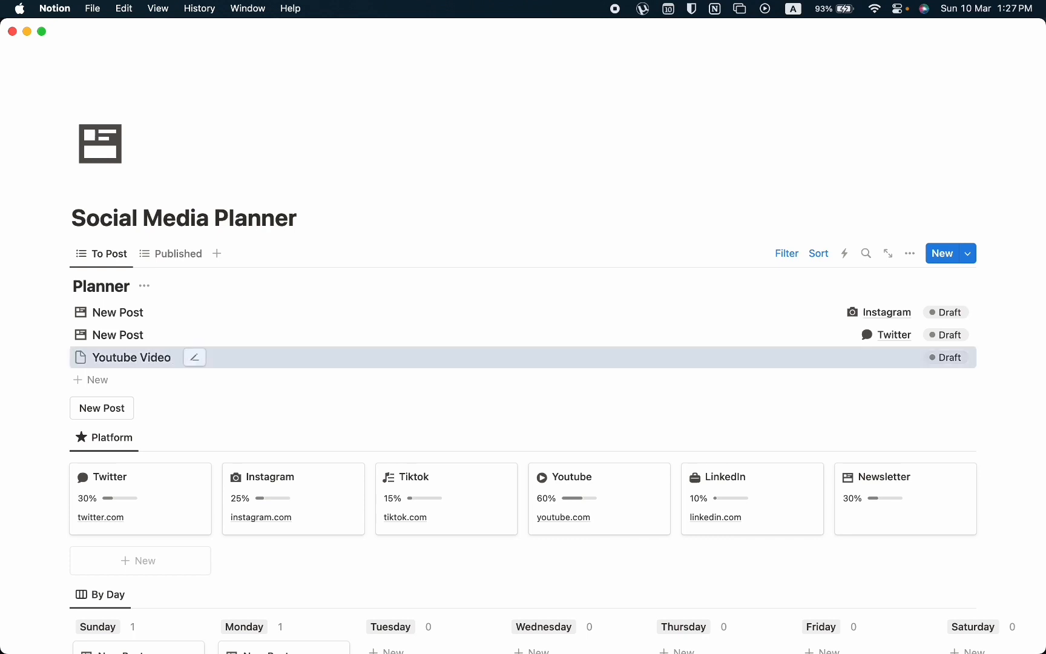
key(Return)
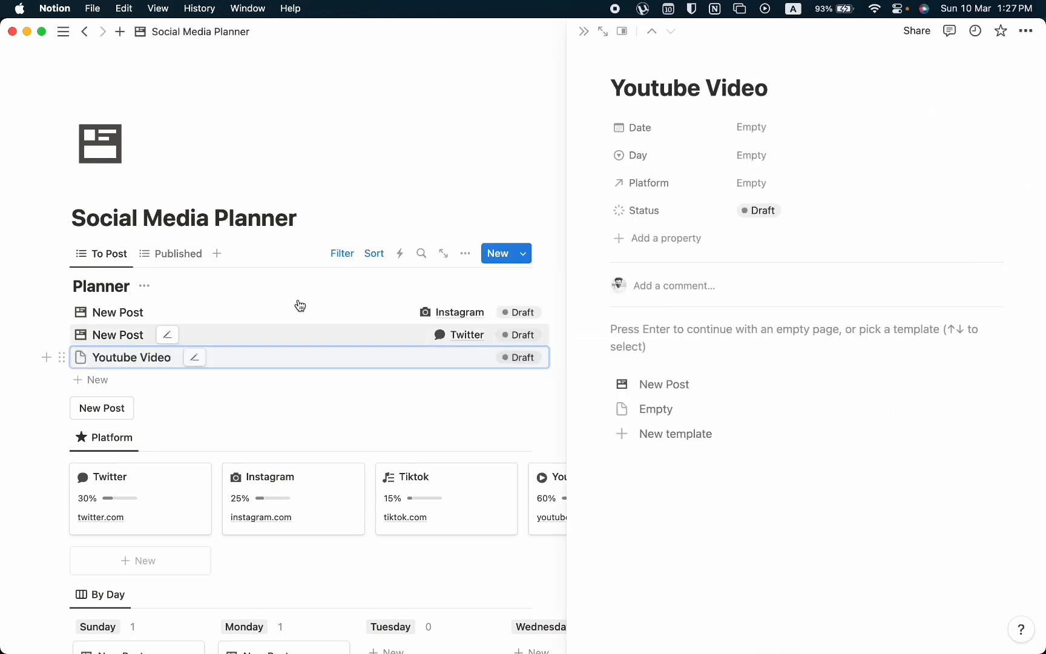
- Set the post's Date to March 15, 2024 and its Day to Sunday
click(765, 126)
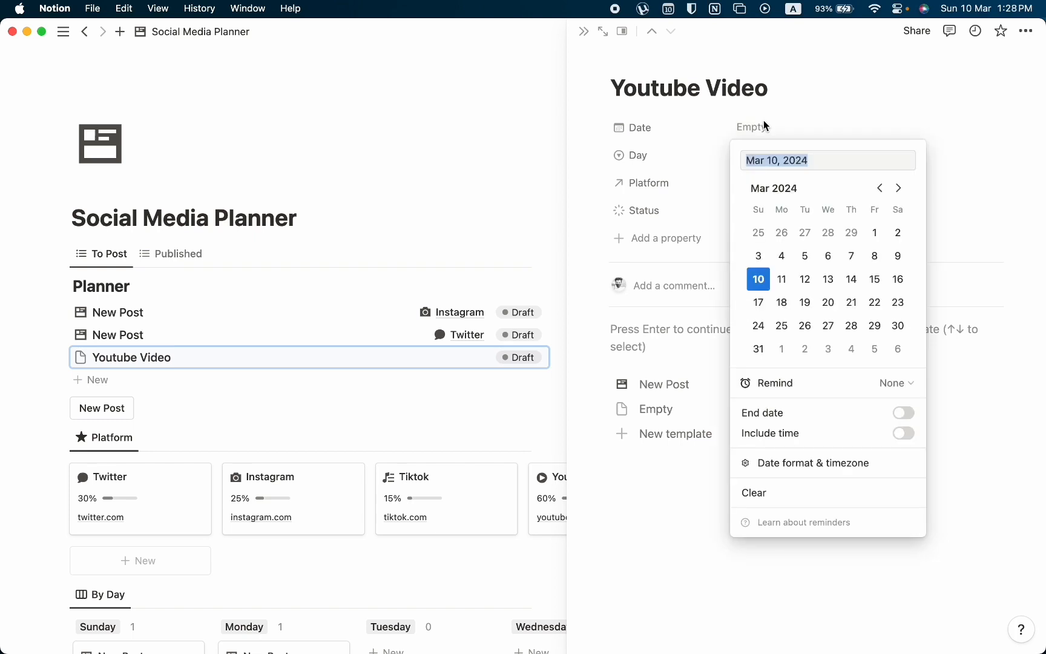
click(875, 279)
click(695, 227)
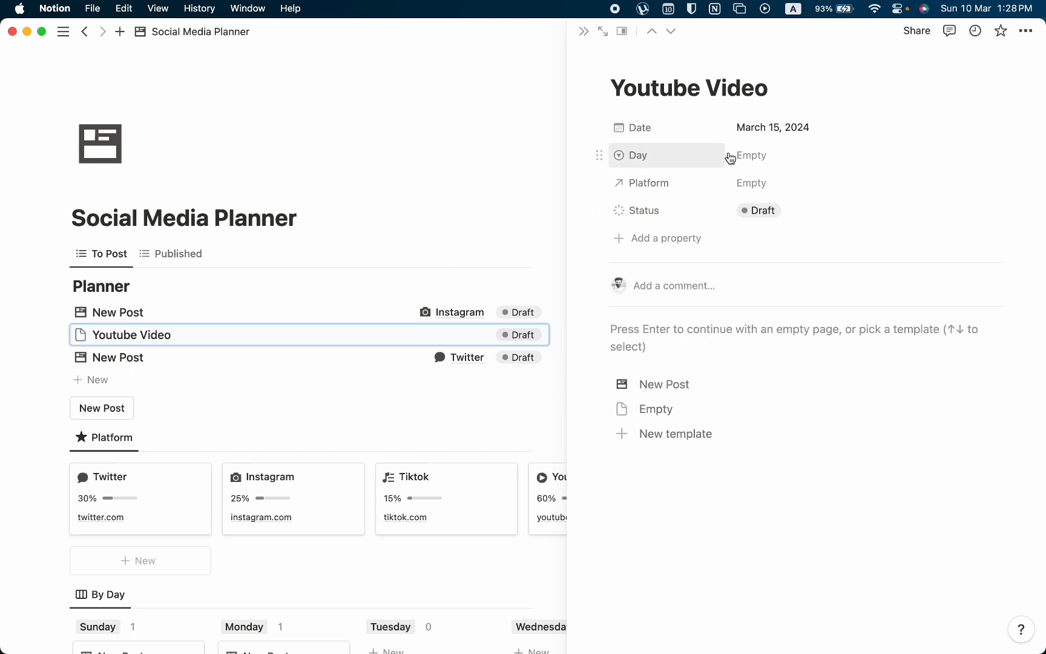
click(783, 155)
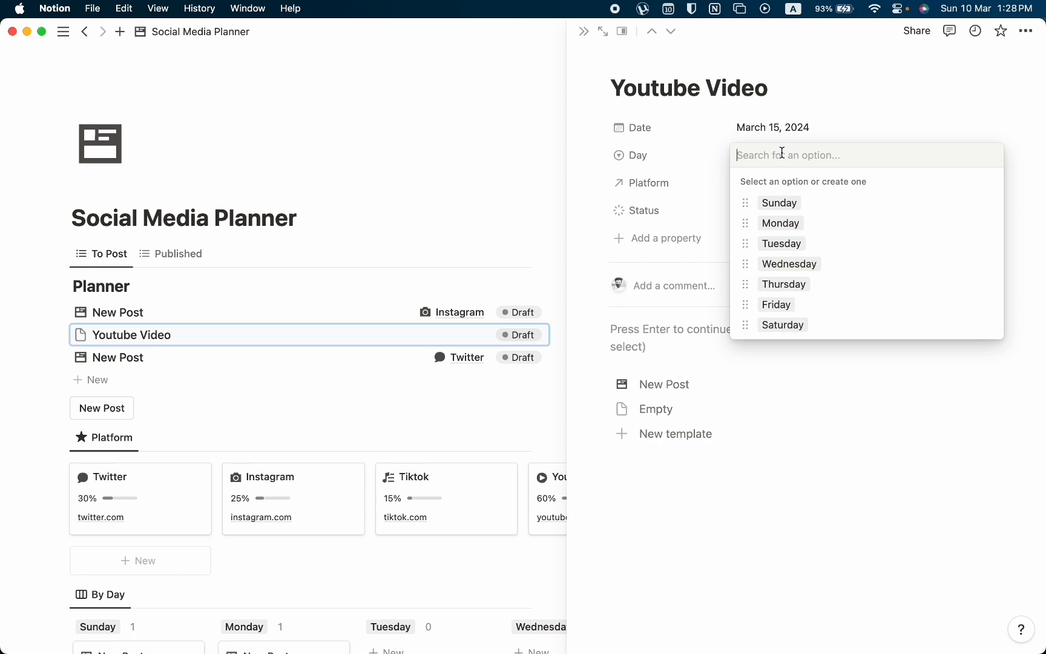
click(779, 213)
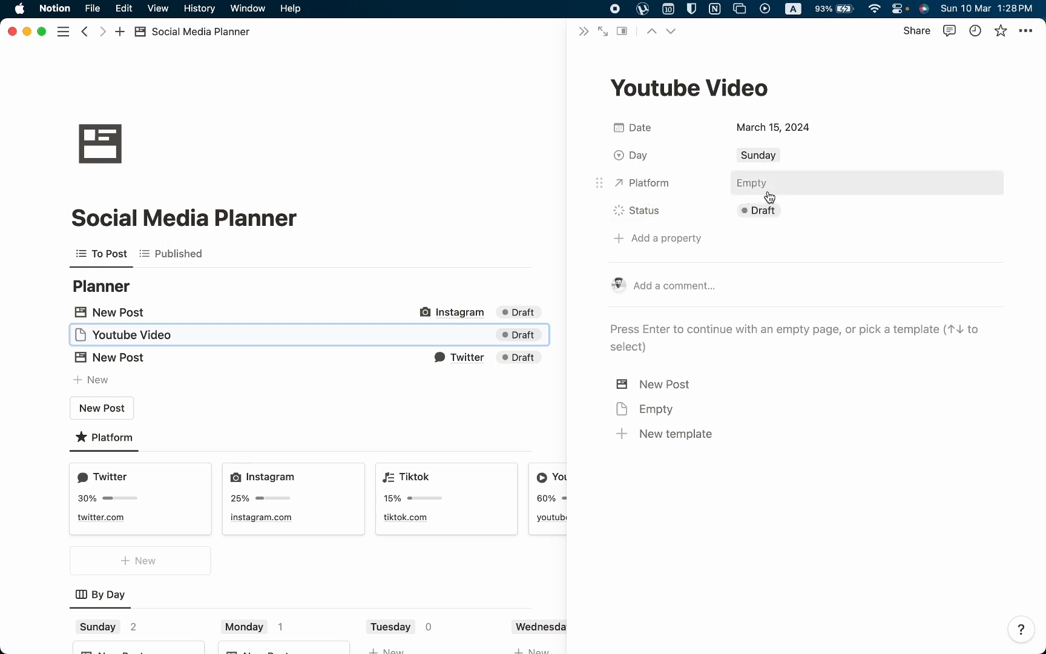
- Link the Youtube platform, set status to Planned and apply the New Post template
click(768, 195)
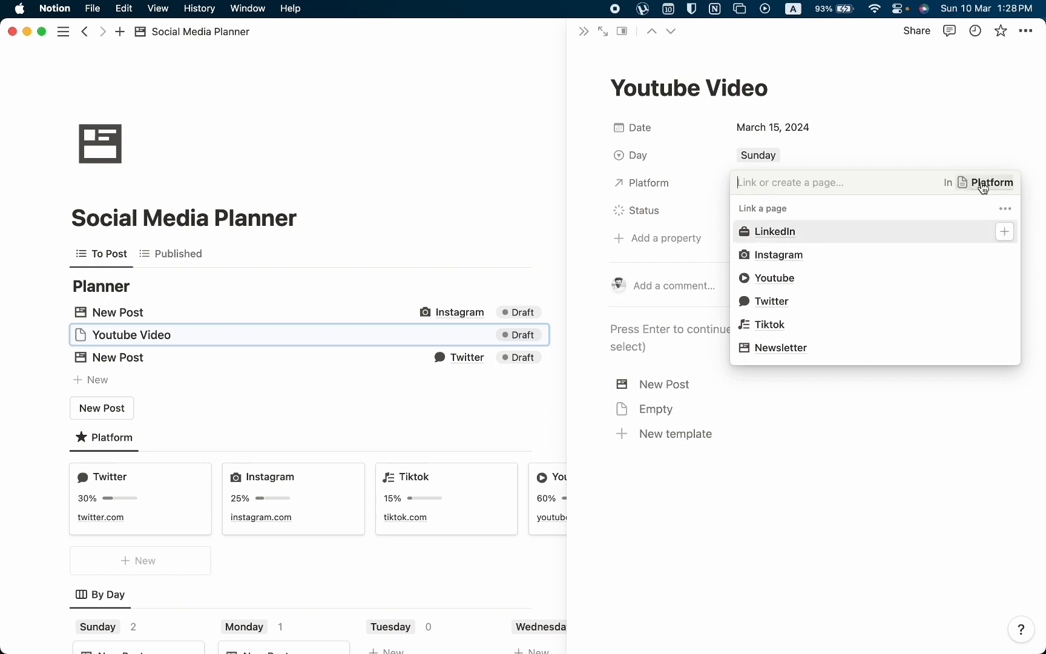
click(799, 278)
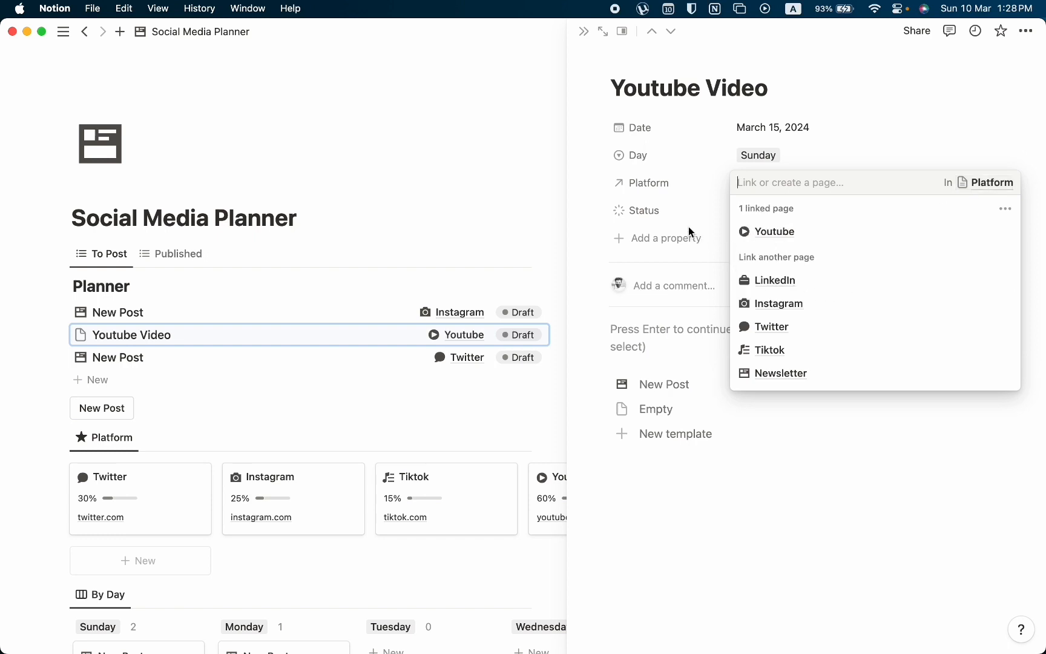
click(681, 222)
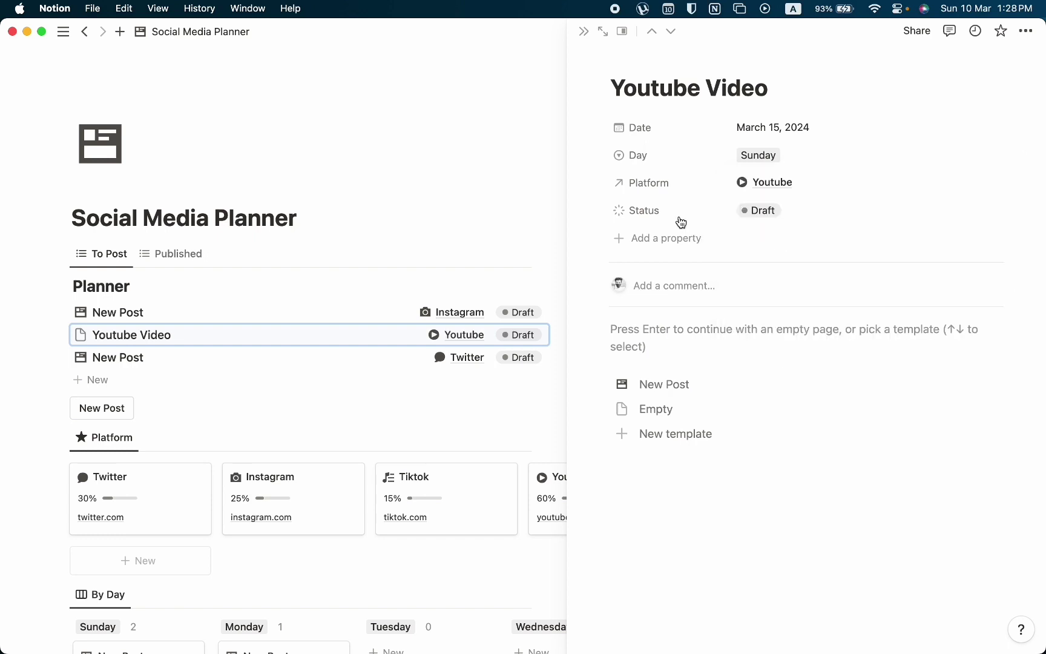
click(799, 210)
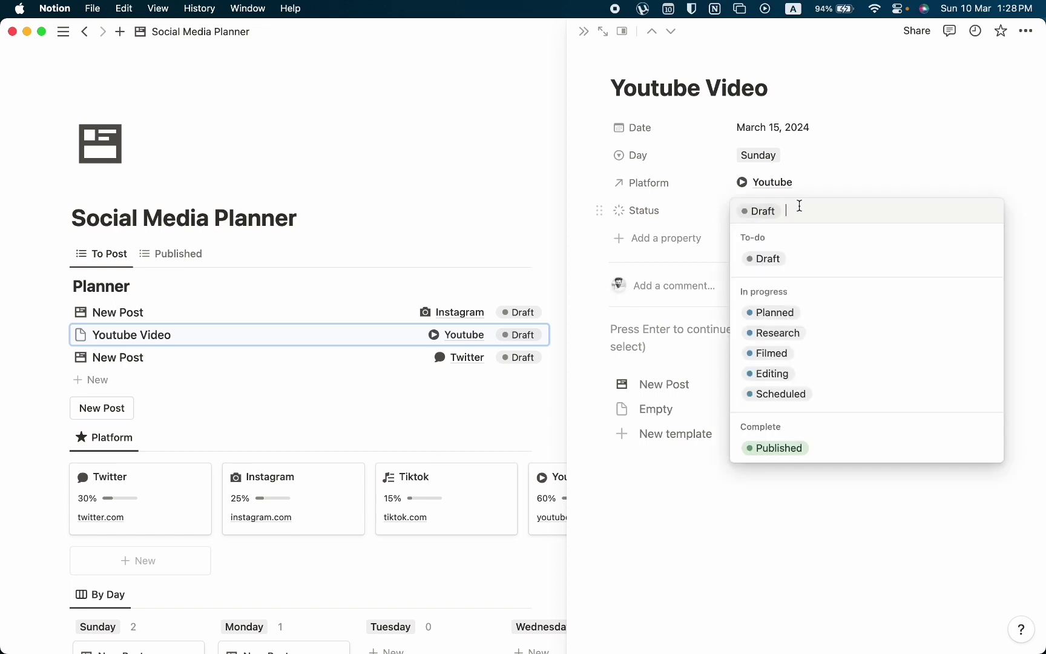
click(781, 313)
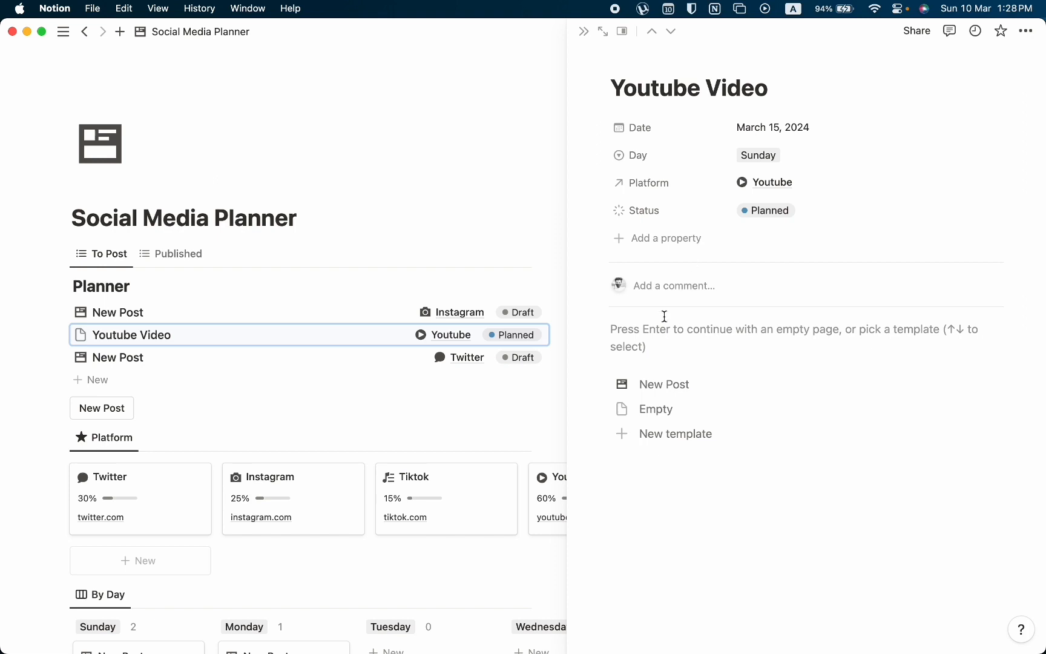
click(646, 384)
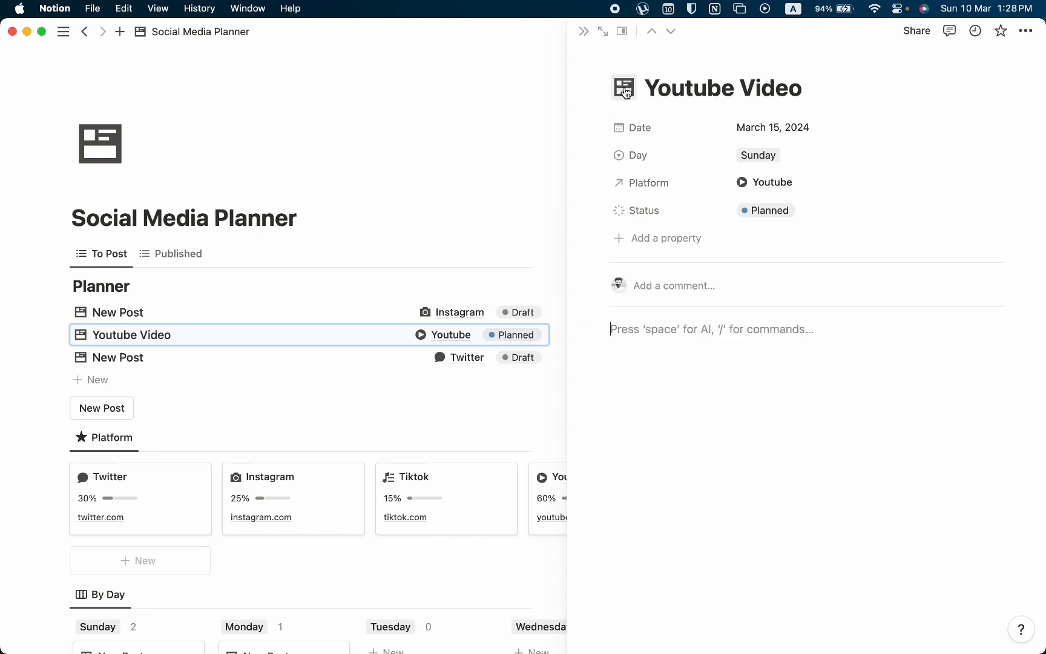
- Close the Youtube Video peek and create another New Post entry from the template
click(110, 259)
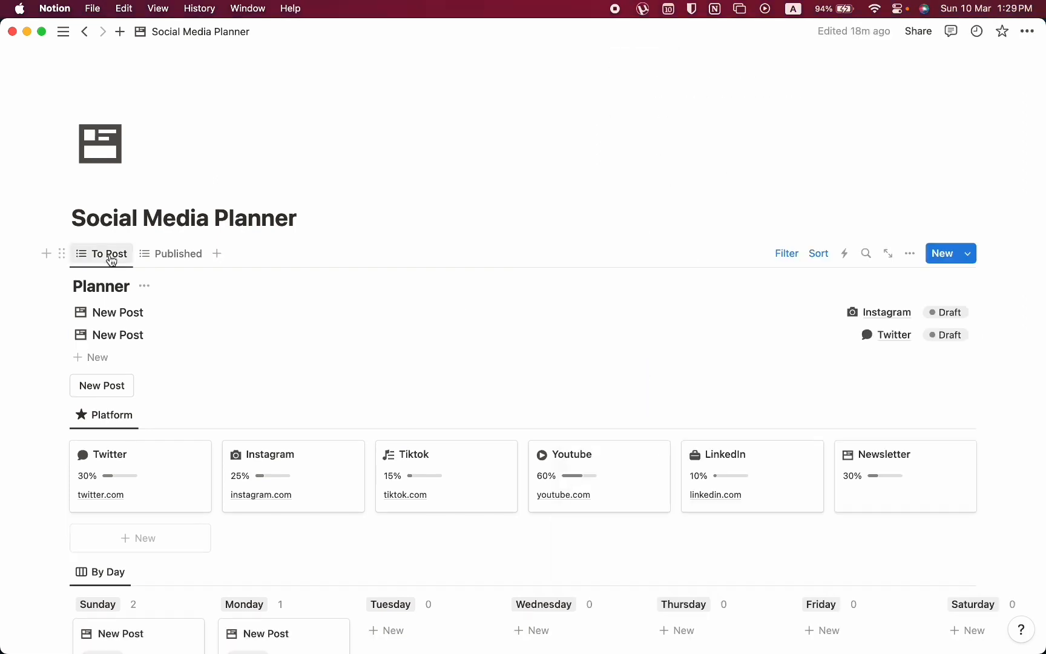
click(102, 386)
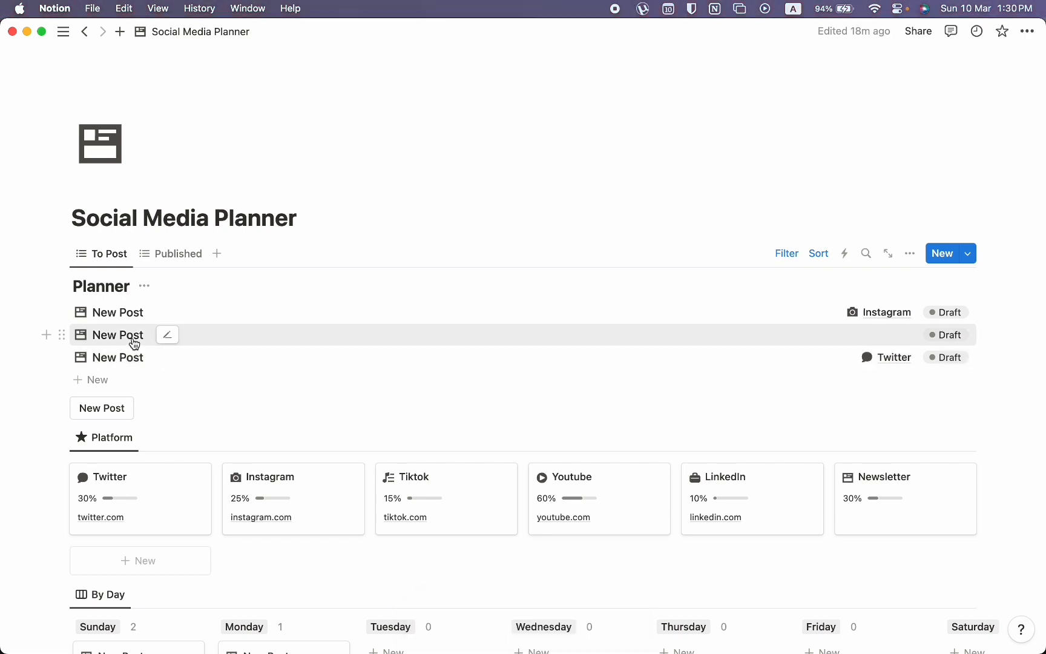
click(134, 342)
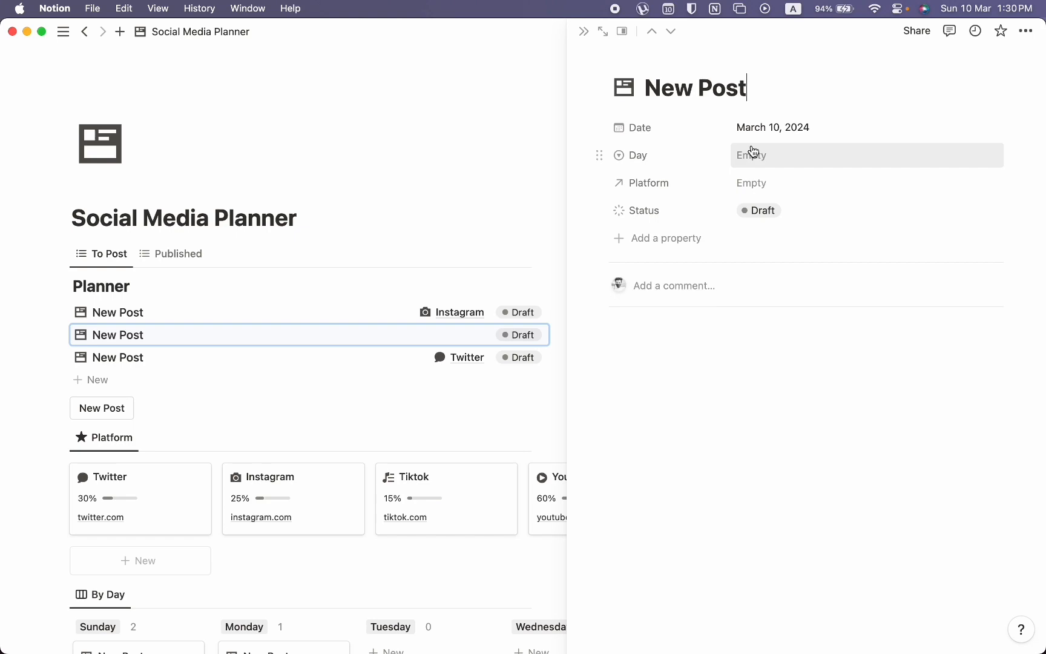
key(Escape)
scroll(560, 75, down, 3)
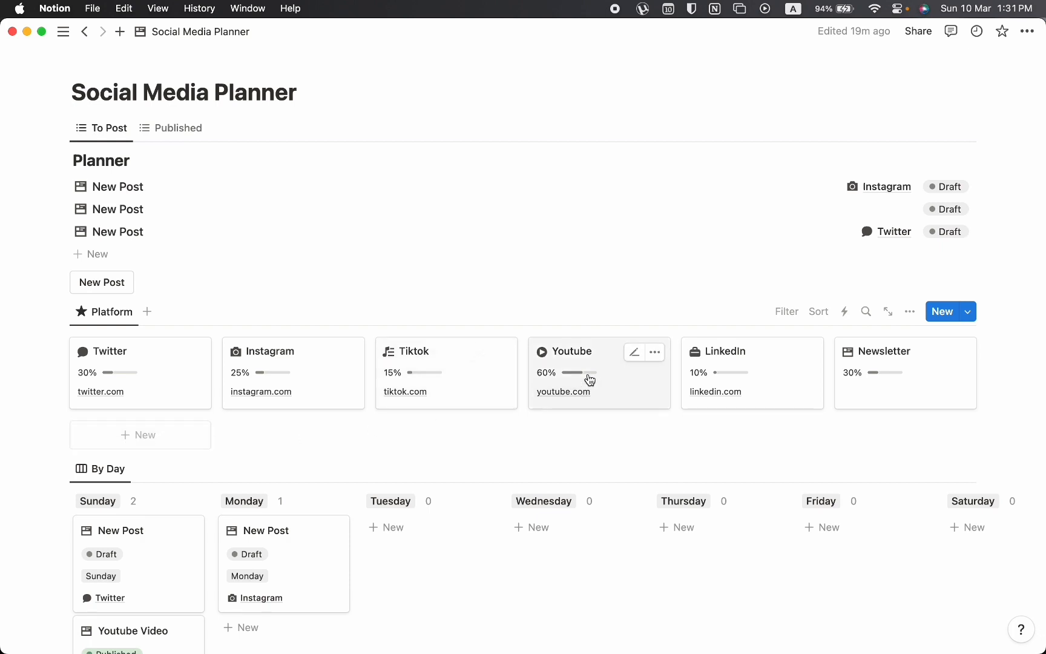
click(610, 377)
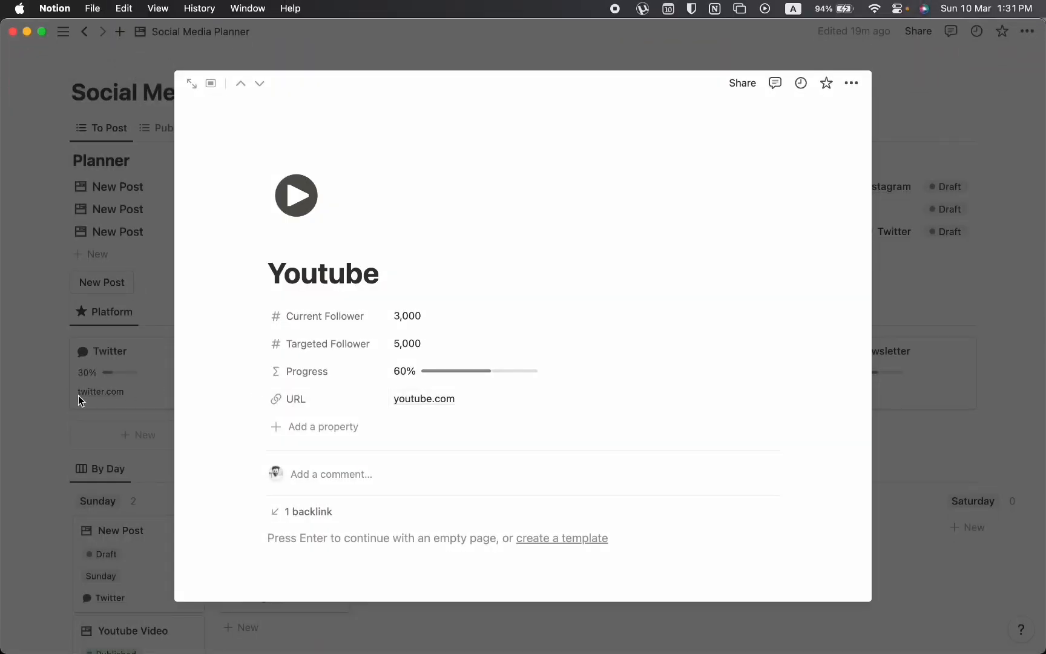
click(78, 395)
scroll(204, 405, down, 3)
scroll(204, 408, down, 1)
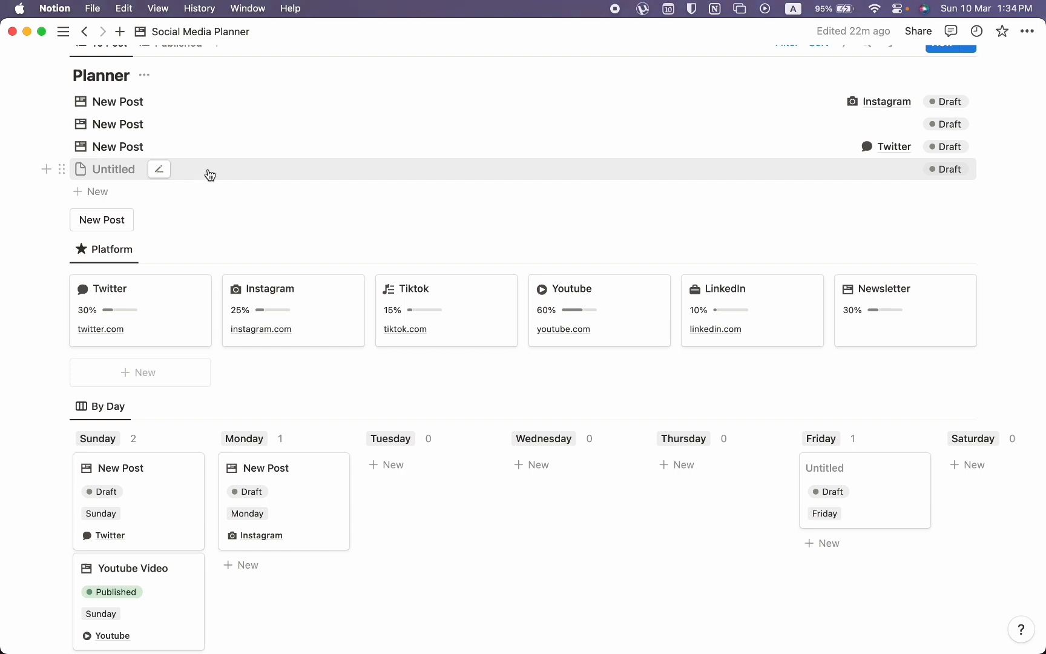
mouse_move(420, 516)
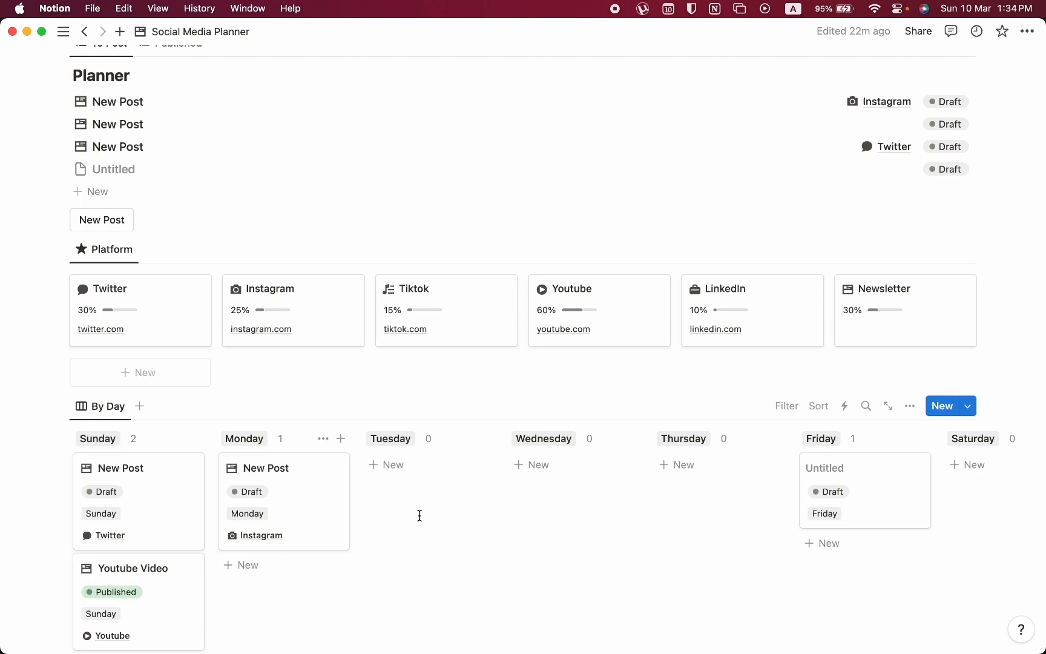
scroll(854, 310, down, 2)
scroll(854, 311, down, 1)
scroll(854, 310, down, 4)
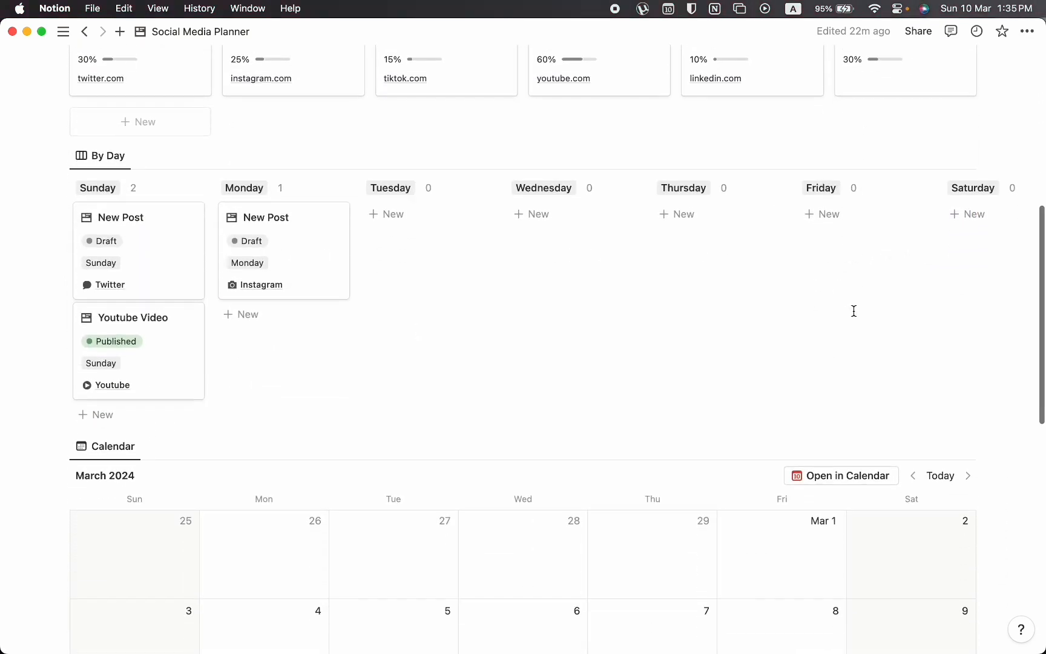
scroll(854, 311, down, 3)
scroll(485, 383, down, 1)
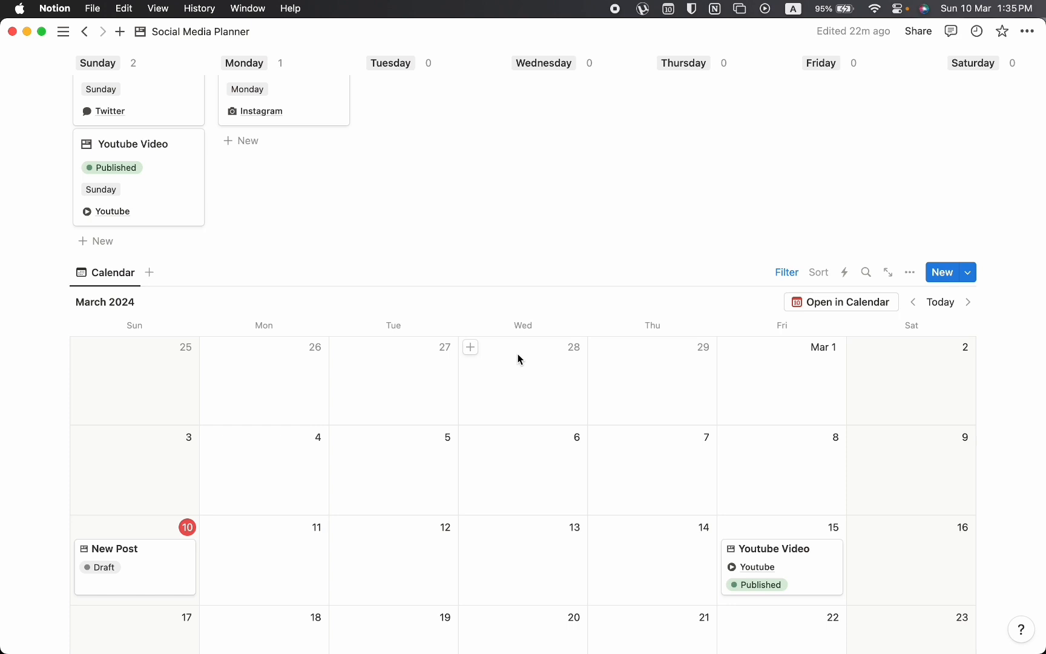
scroll(519, 359, down, 1)
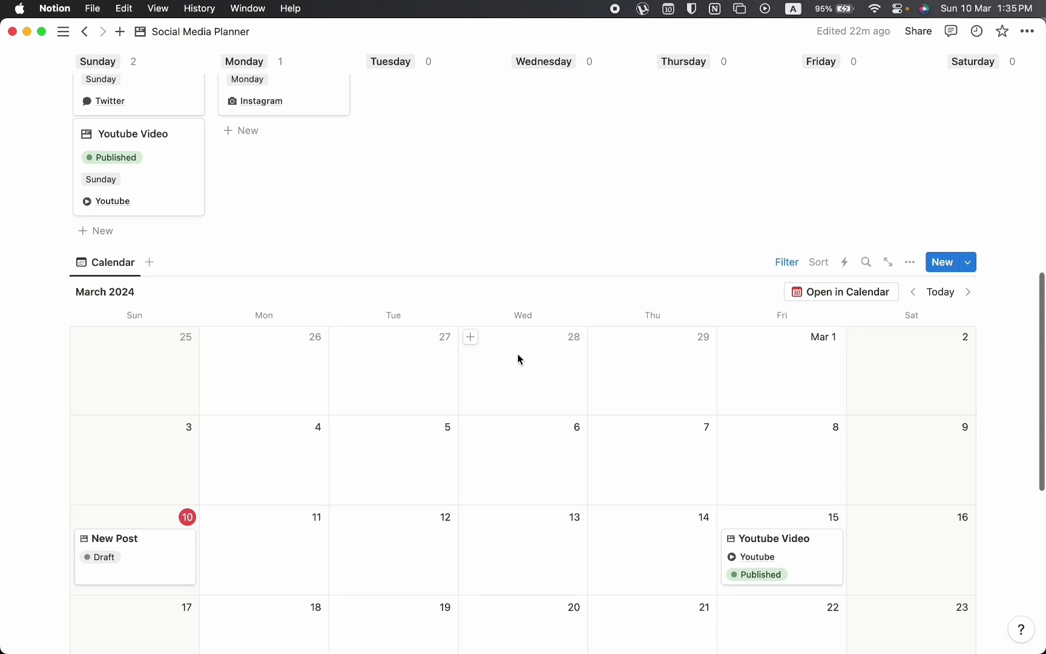
- Give the March 10 New Post Sunday, Instagram and Research status from its calendar card
click(153, 552)
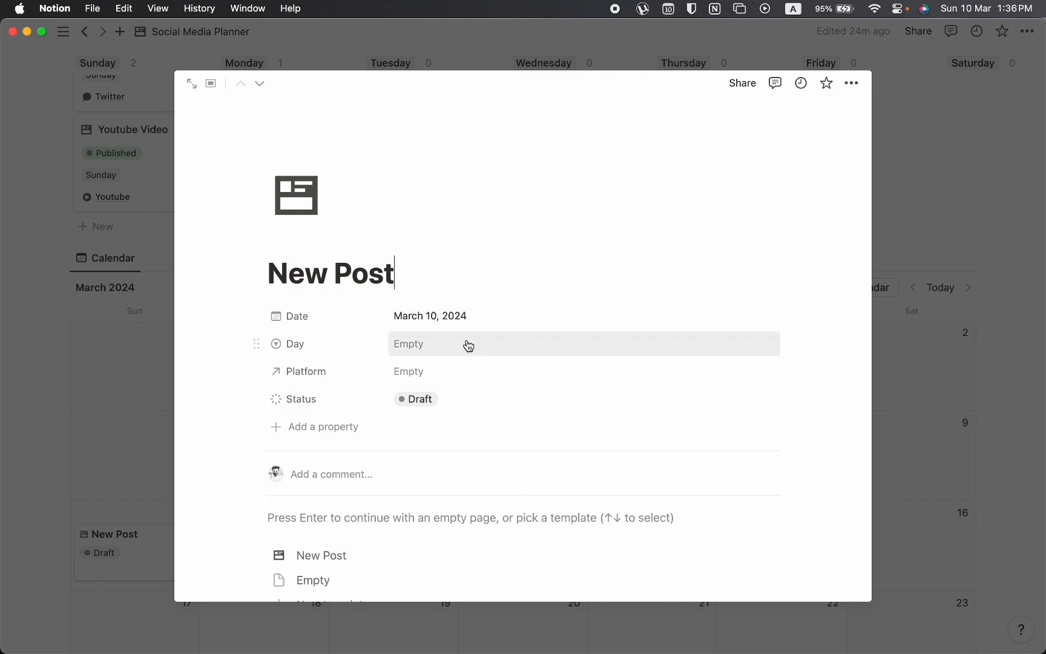
scroll(409, 392, down, 5)
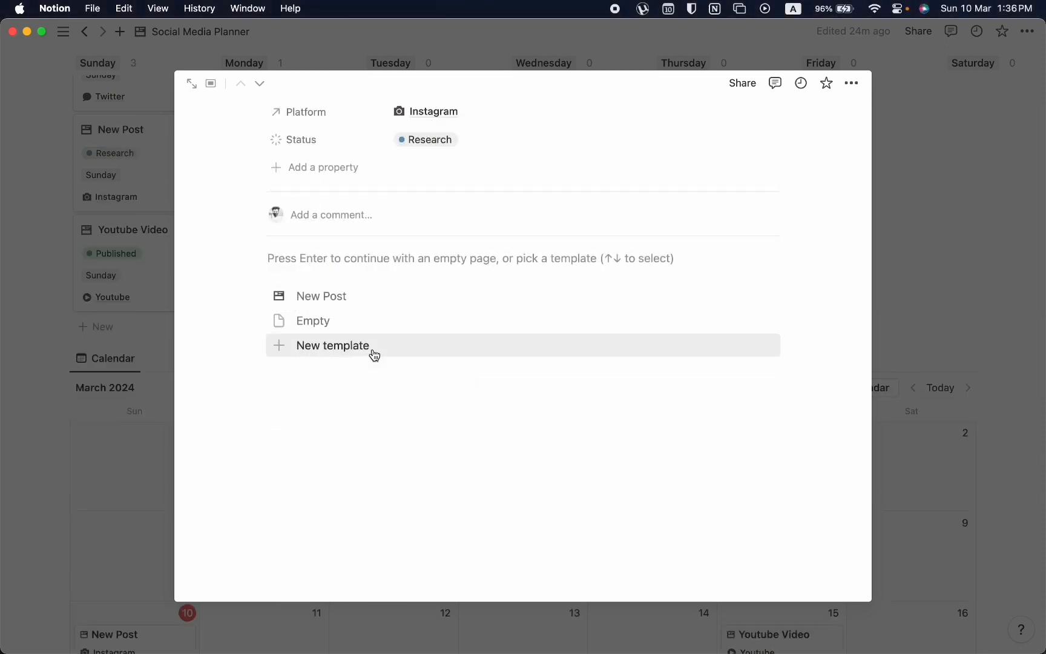
click(153, 371)
scroll(263, 348, up, 5)
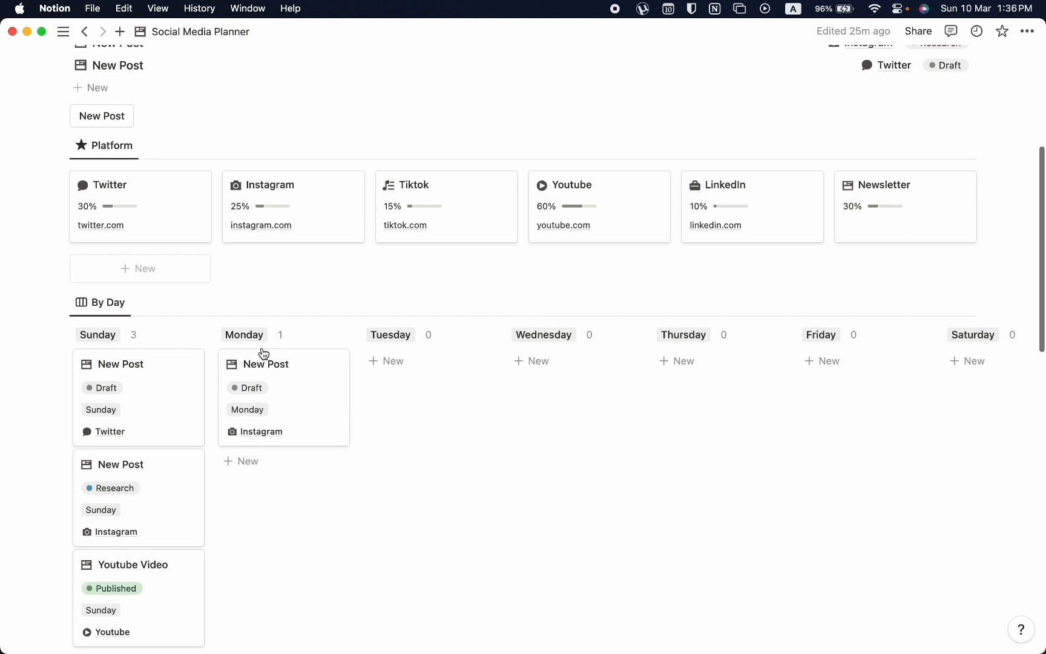
scroll(263, 348, up, 1)
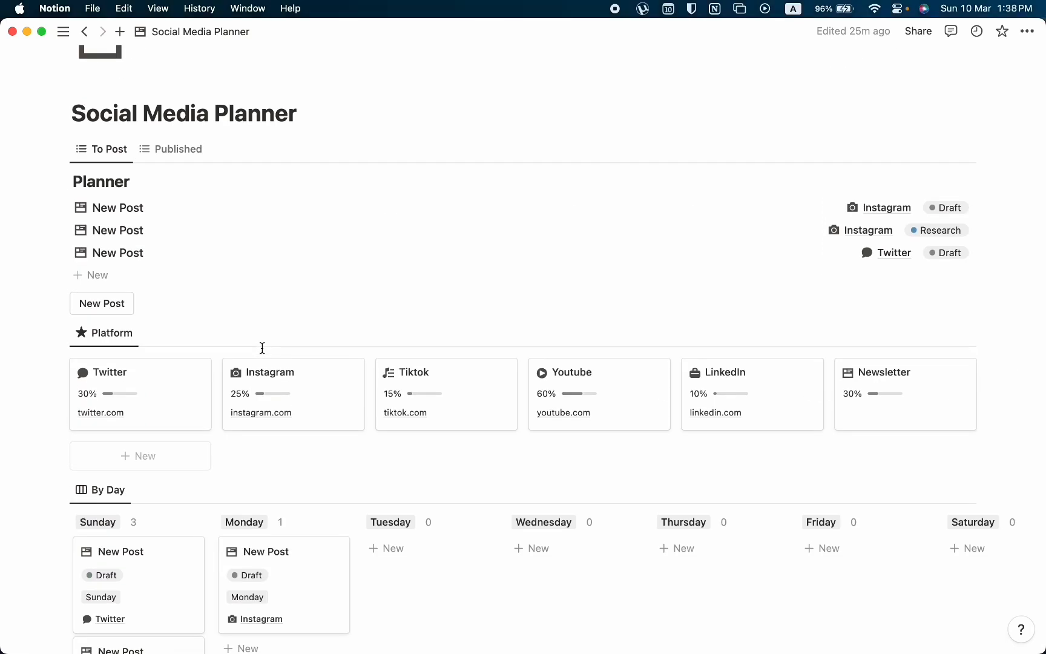